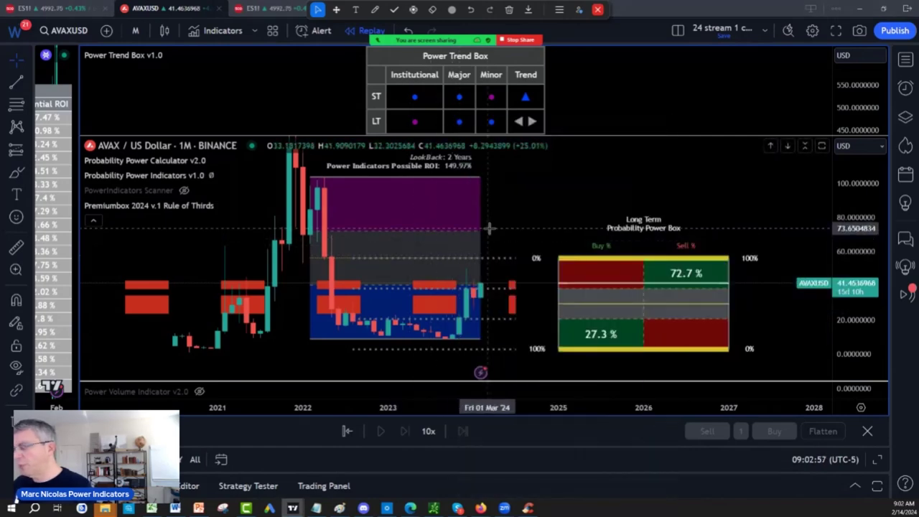
type("A")
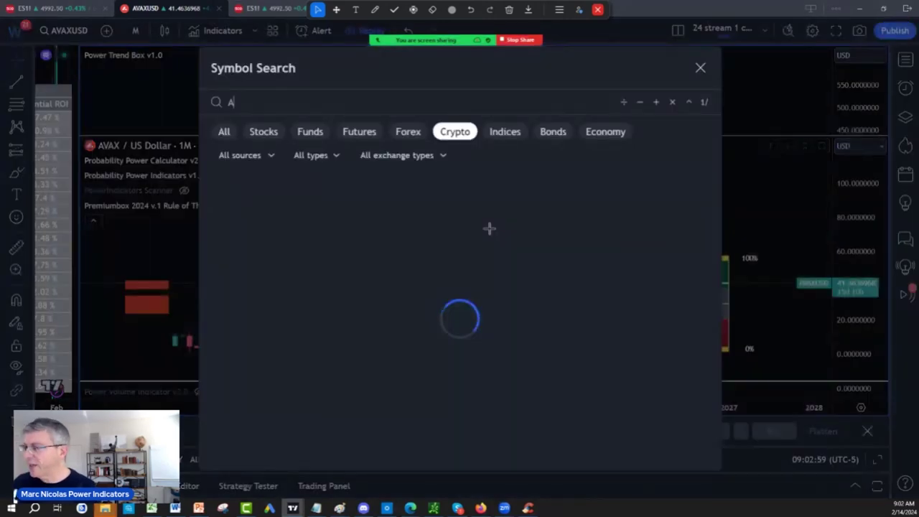
type("DA")
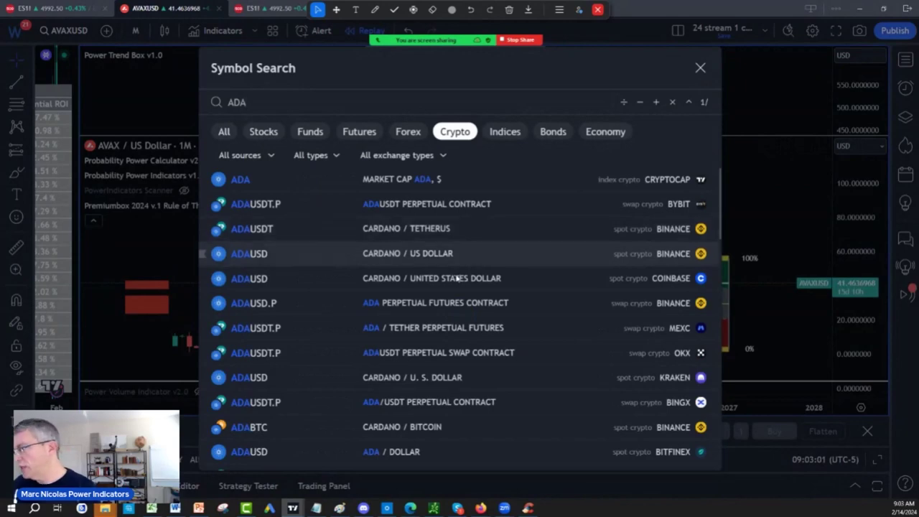
- Switch the monthly chart to ADAUSD (Cardano / US Dollar, Binance)
left_click(441, 253)
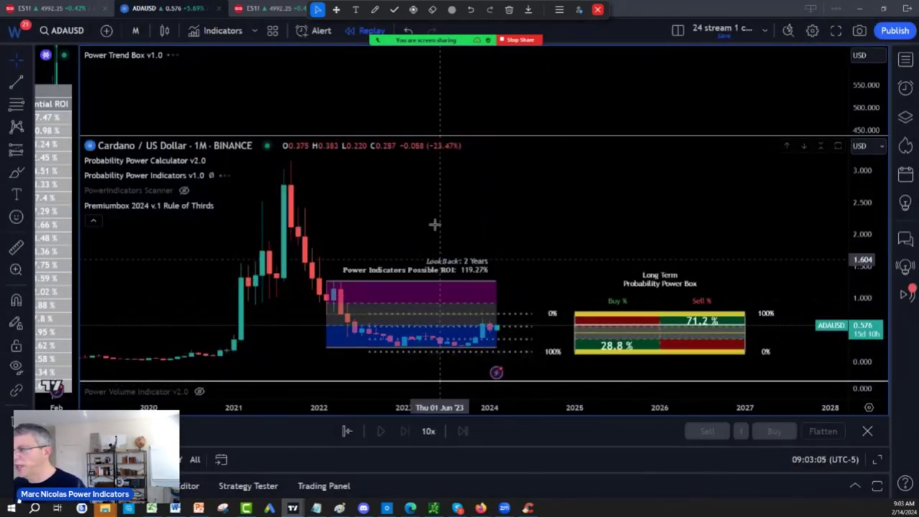
- Freehand-circle Cardano's 2023 lows near the chart bottom, then return to mouse mode
left_click(375, 9)
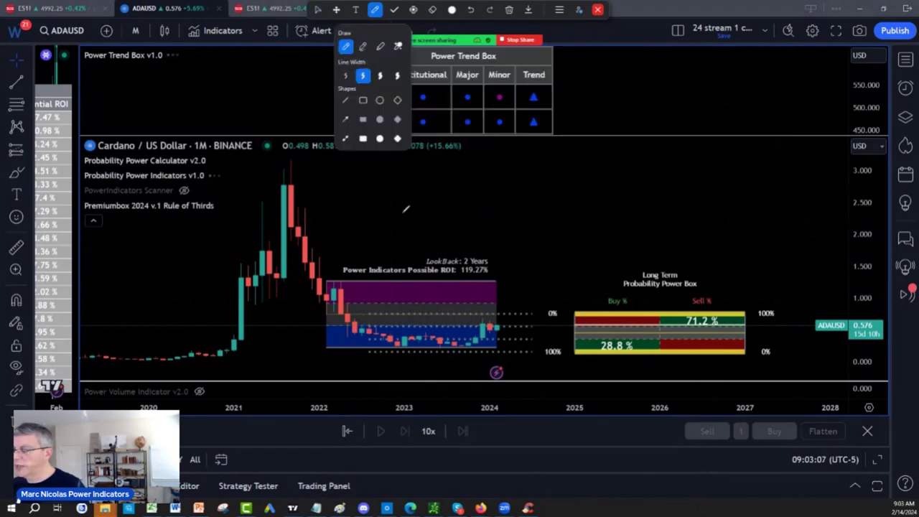
left_click(369, 334)
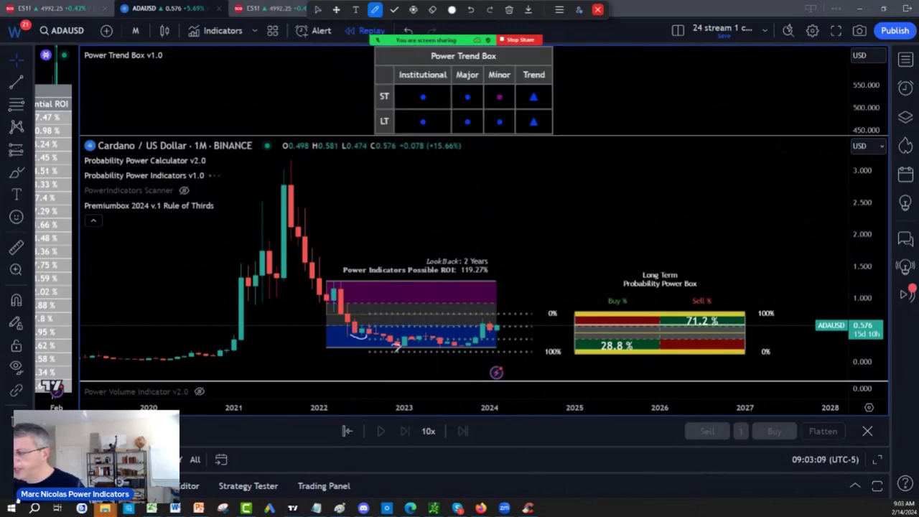
left_click_drag(395, 345, 405, 353)
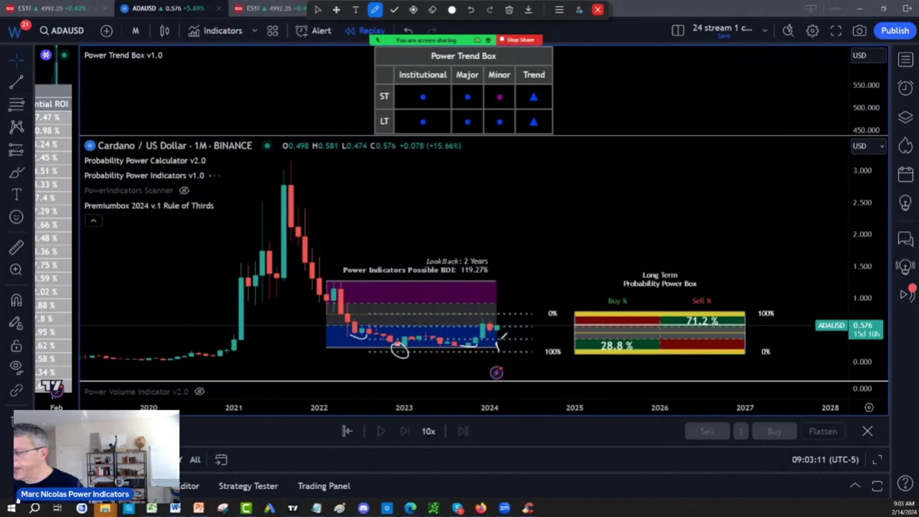
key("Escape")
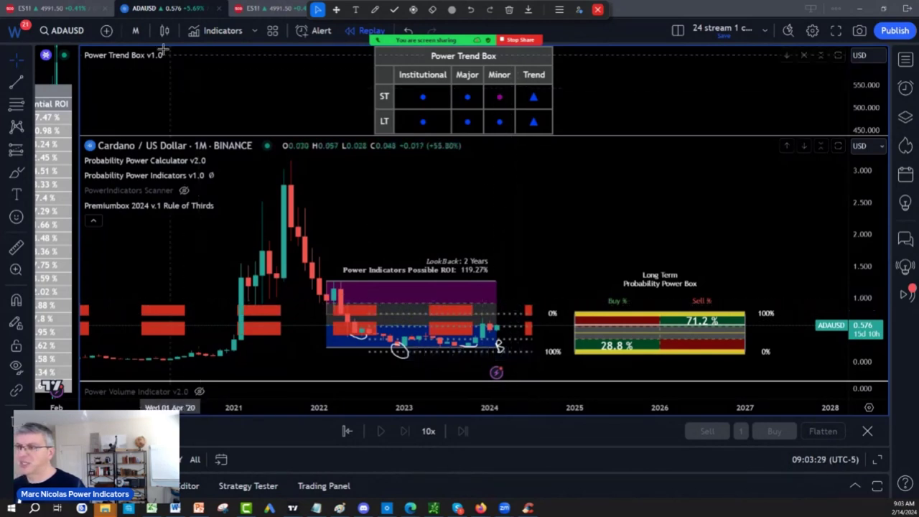
- Circle the 2 Years / 119.27% lookback label, sketch rising strokes, and write a 75¢ target
left_click(375, 9)
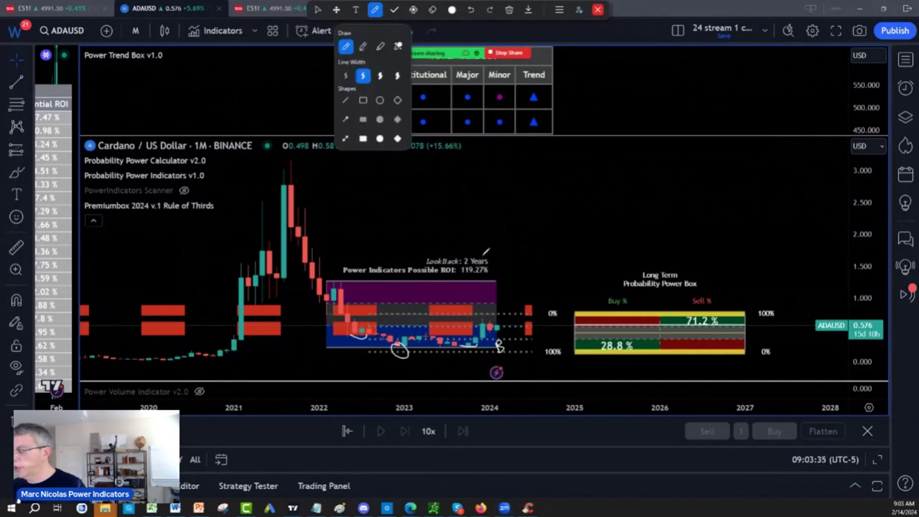
mouse_move(485, 251)
left_mouse_down()
mouse_move(459, 259)
mouse_move(488, 284)
mouse_move(477, 244)
left_mouse_up()
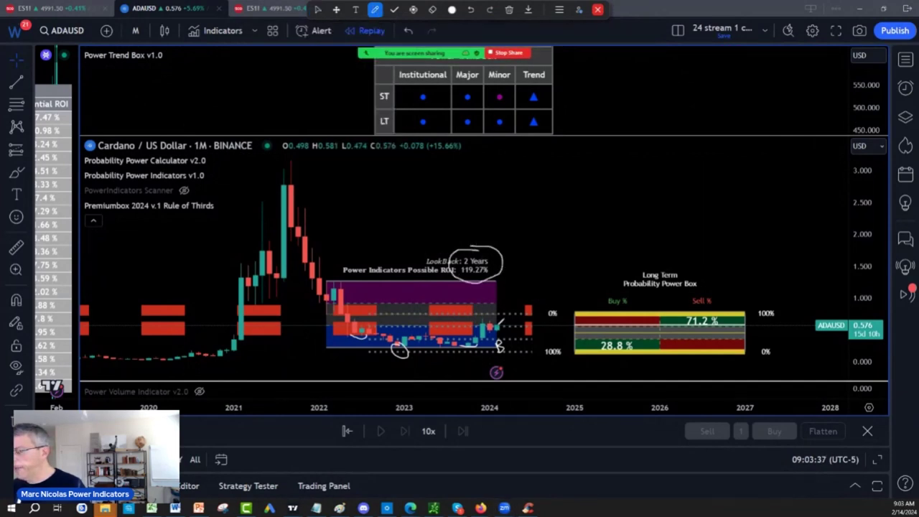
left_click_drag(476, 354, 520, 316)
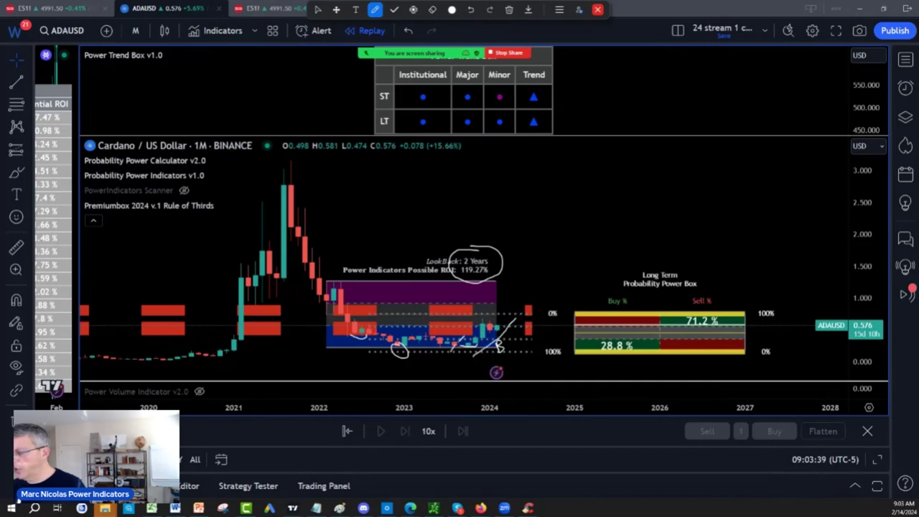
mouse_move(456, 345)
left_mouse_down()
mouse_move(502, 294)
mouse_move(556, 315)
mouse_move(578, 306)
left_mouse_up()
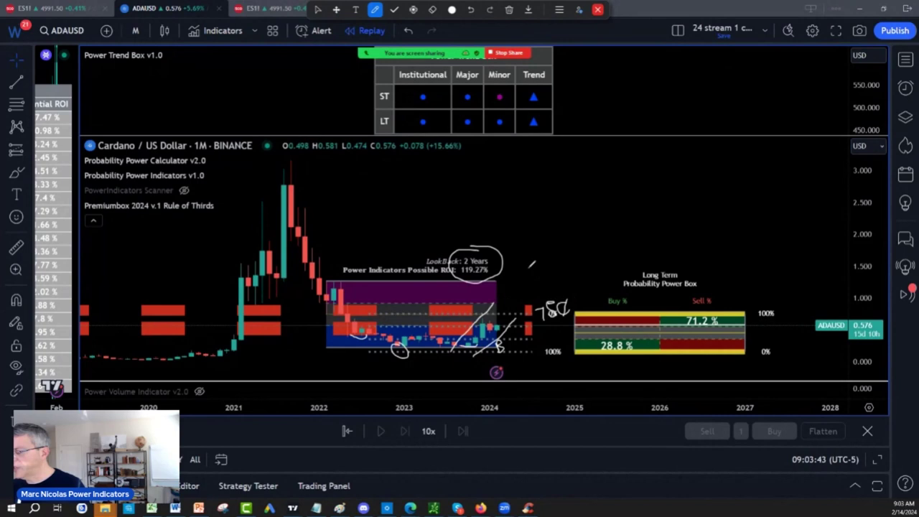
mouse_move(527, 262)
left_mouse_down()
mouse_move(526, 271)
mouse_move(553, 287)
left_mouse_up()
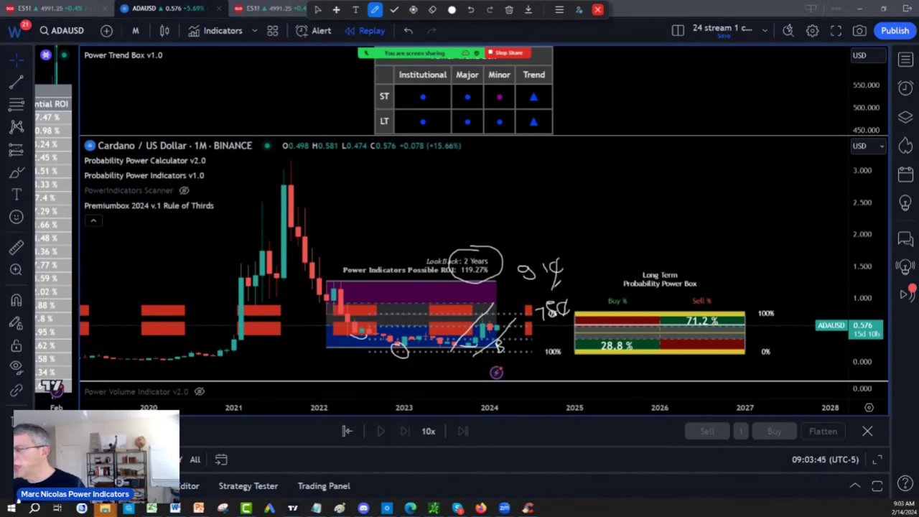
key("Escape")
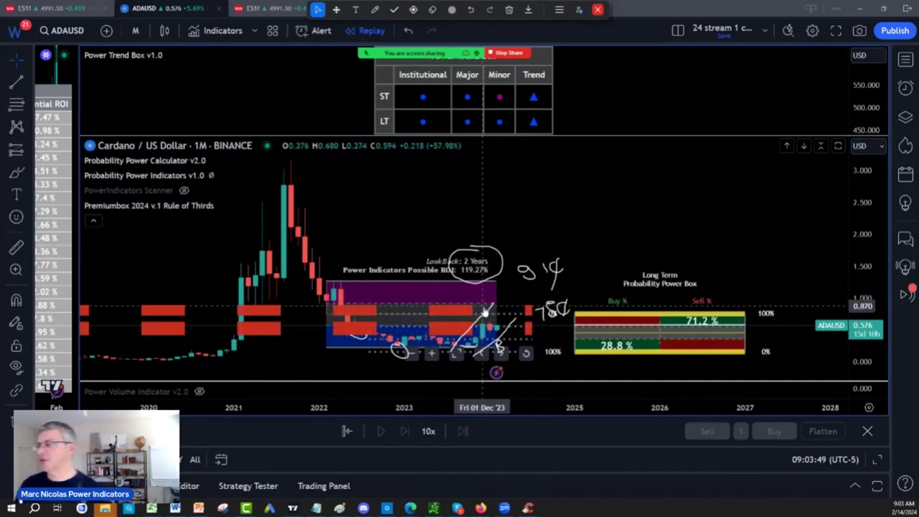
- Handwrite 1.25 and 50¢ targets, circle the 1.25, and add a stroke beside it
left_click(373, 10)
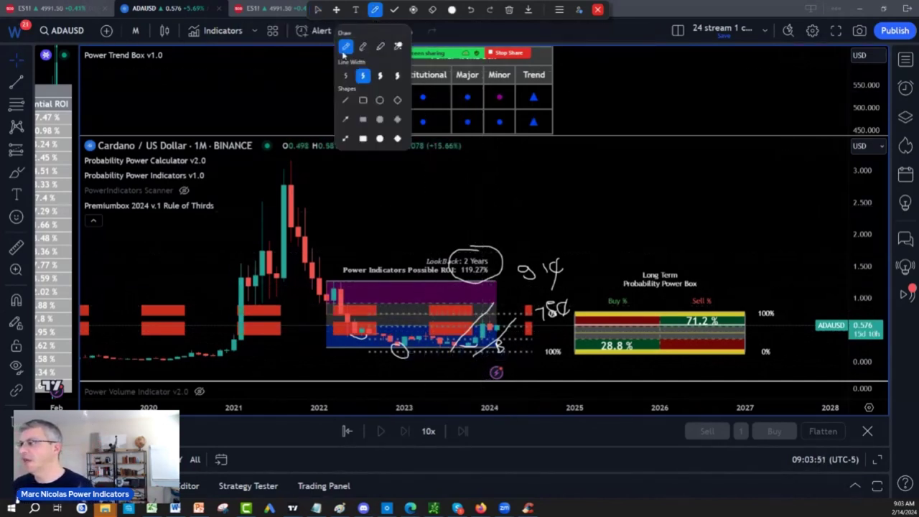
mouse_move(515, 228)
left_mouse_down()
mouse_move(527, 243)
mouse_move(519, 244)
mouse_move(552, 228)
mouse_move(568, 236)
left_mouse_up()
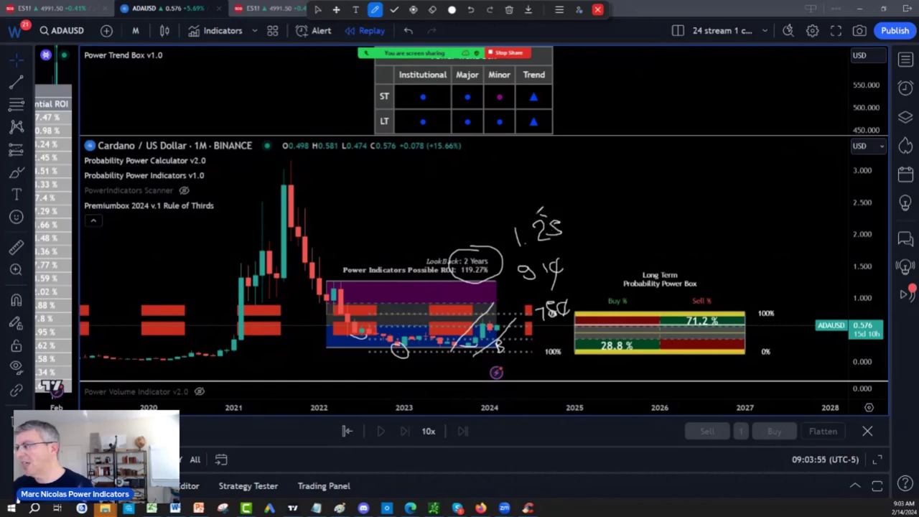
left_click_drag(539, 208, 543, 210)
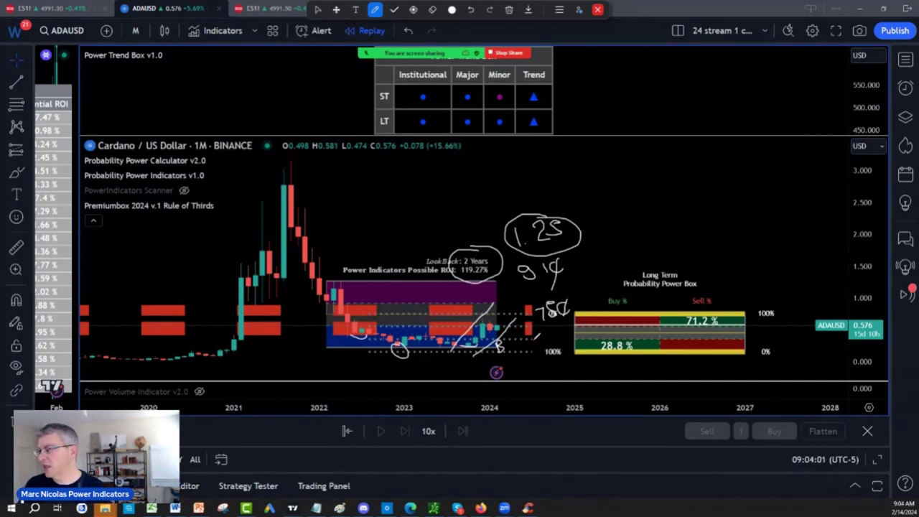
mouse_move(546, 330)
left_mouse_down()
mouse_move(538, 350)
mouse_move(574, 348)
left_mouse_up()
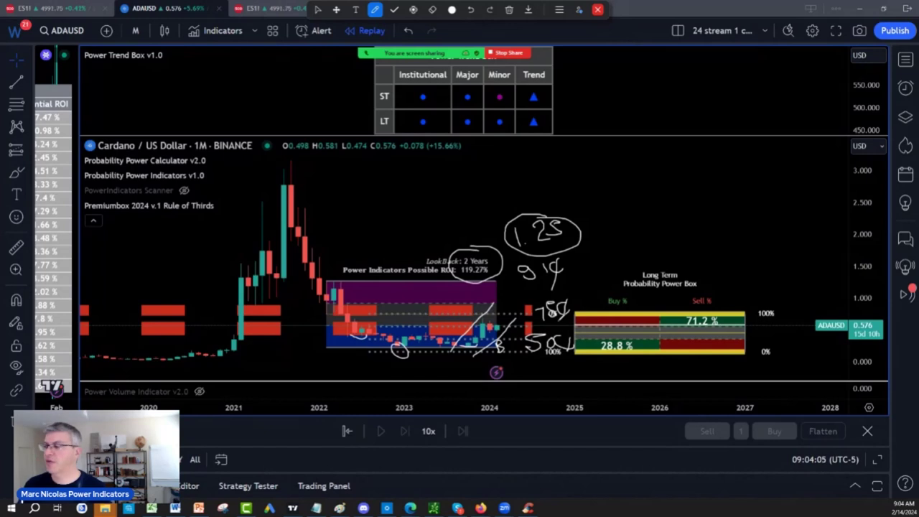
left_click_drag(561, 270, 563, 280)
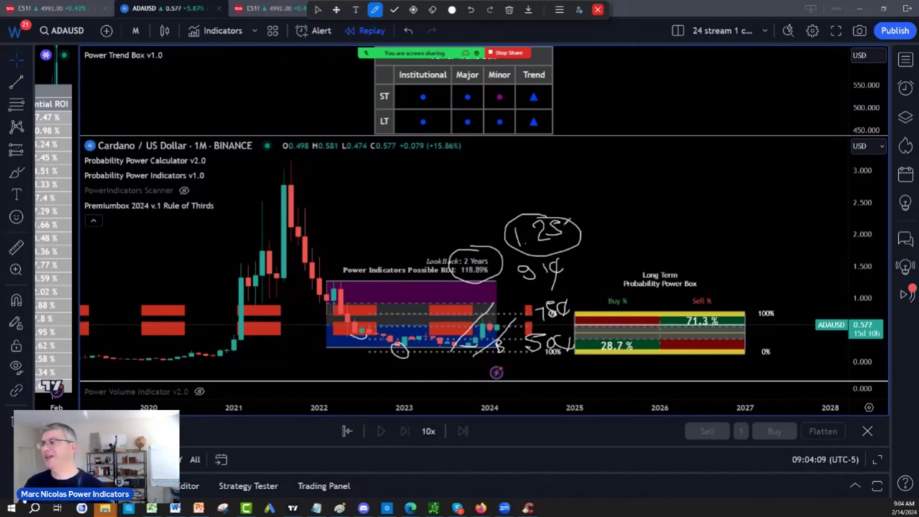
left_click_drag(568, 221, 580, 226)
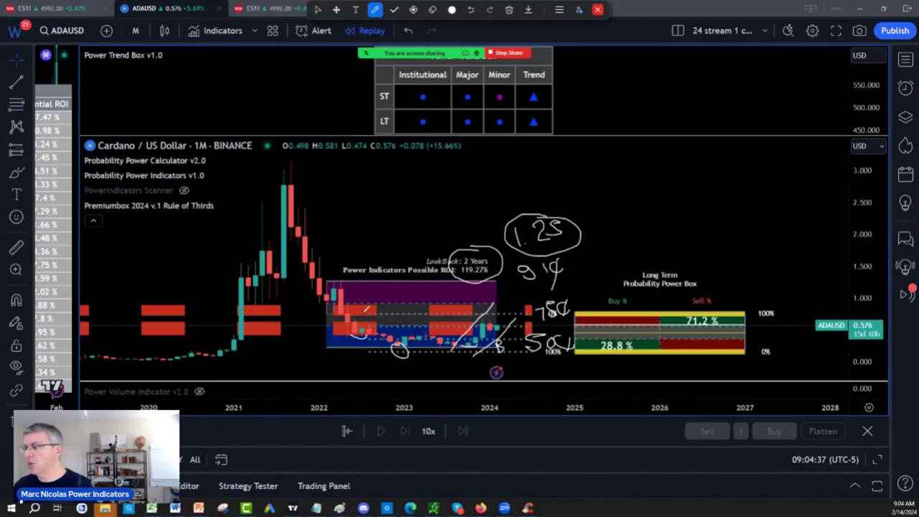
- Circle the 2022 and 2024 bars, re-circle 1.25, and draw two arrows toward it
left_click_drag(366, 310, 377, 323)
left_click_drag(483, 321, 499, 294)
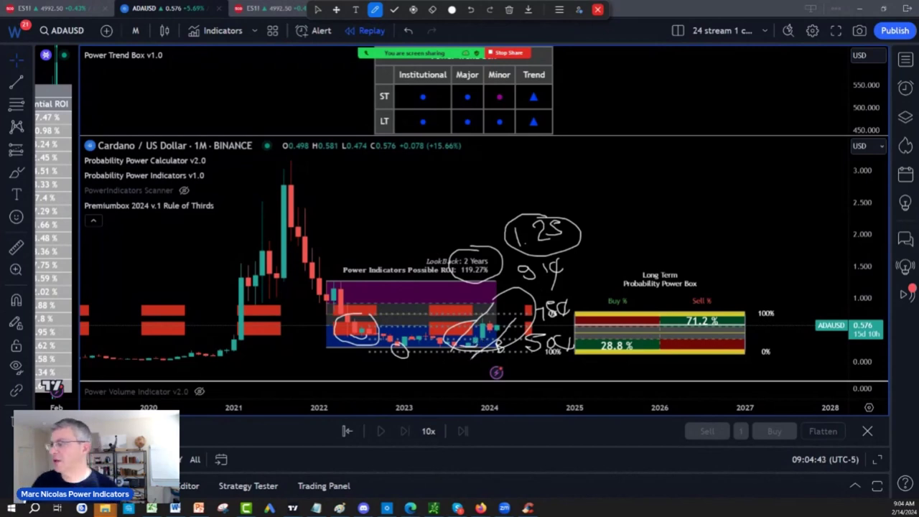
left_click_drag(473, 187, 481, 178)
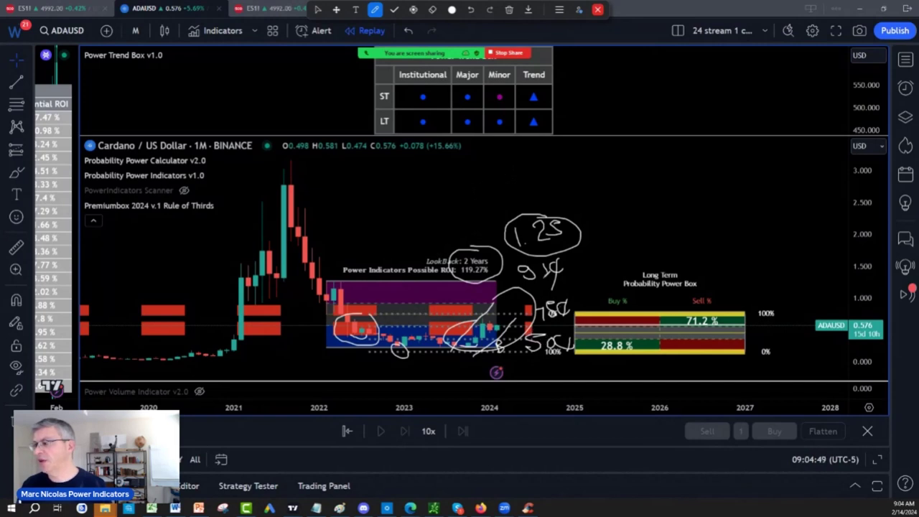
left_click_drag(518, 210, 491, 204)
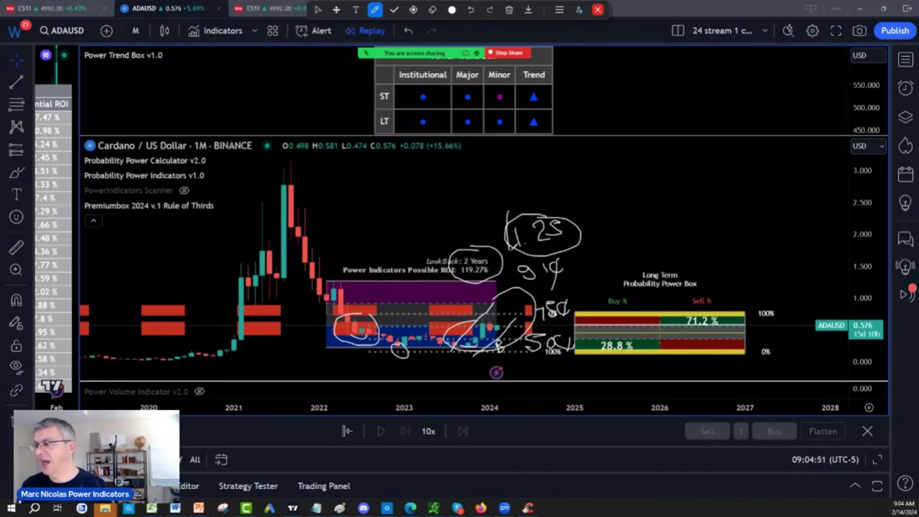
left_click_drag(428, 185, 482, 215)
mouse_move(632, 179)
left_mouse_down()
mouse_move(616, 205)
mouse_move(626, 208)
left_mouse_up()
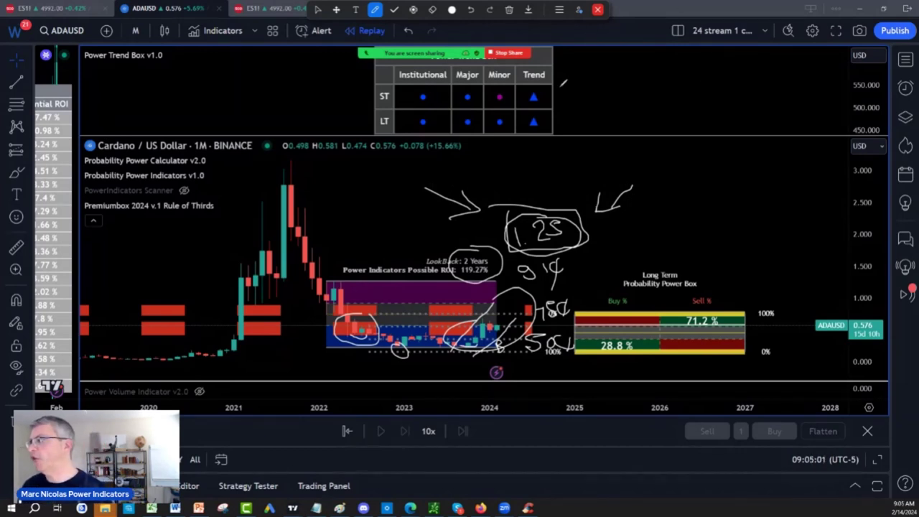
- Clear all drawings and switch to a two-chart side-by-side layout
left_click(509, 10)
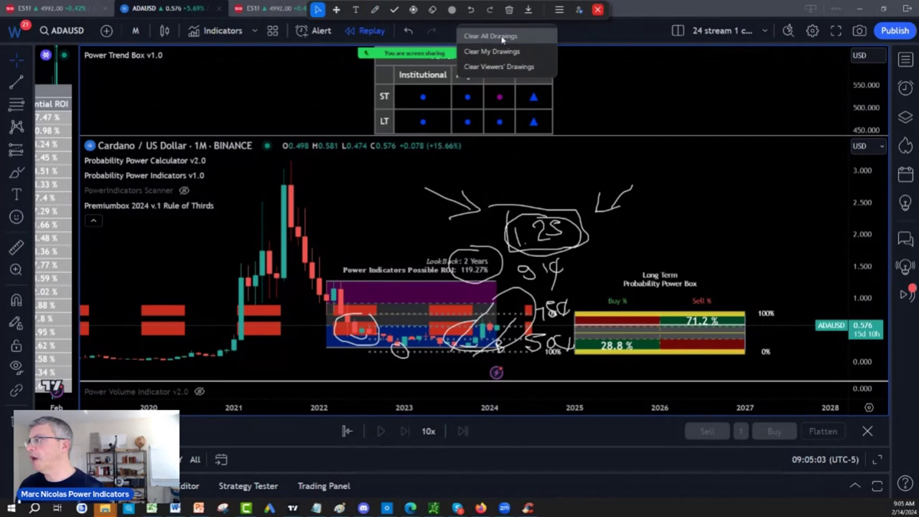
left_click(507, 36)
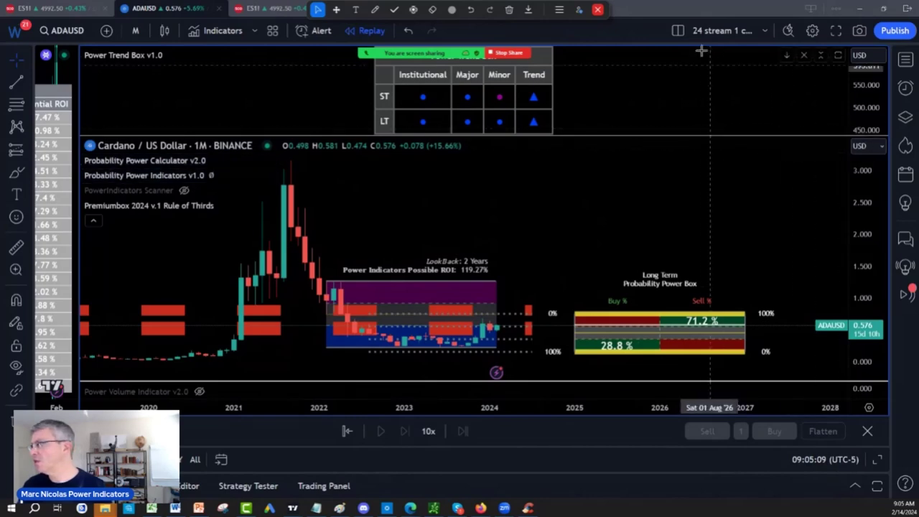
left_click(679, 31)
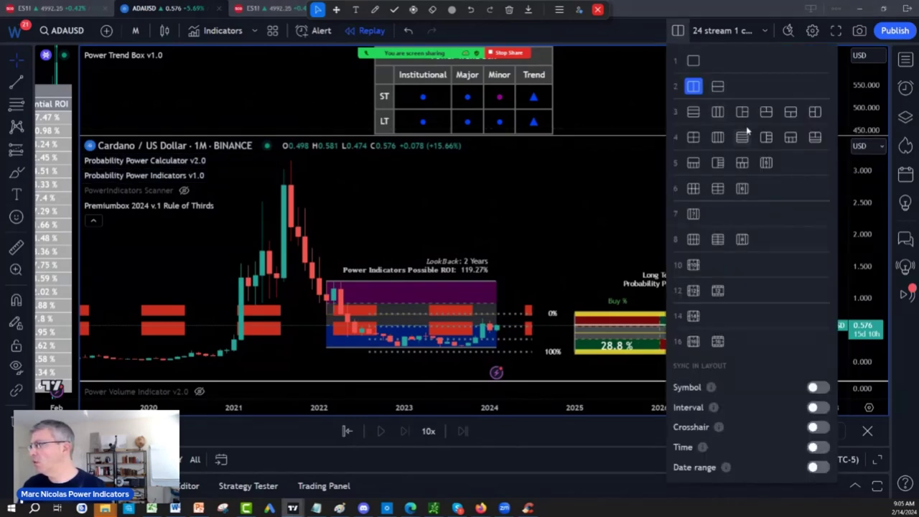
left_click(718, 112)
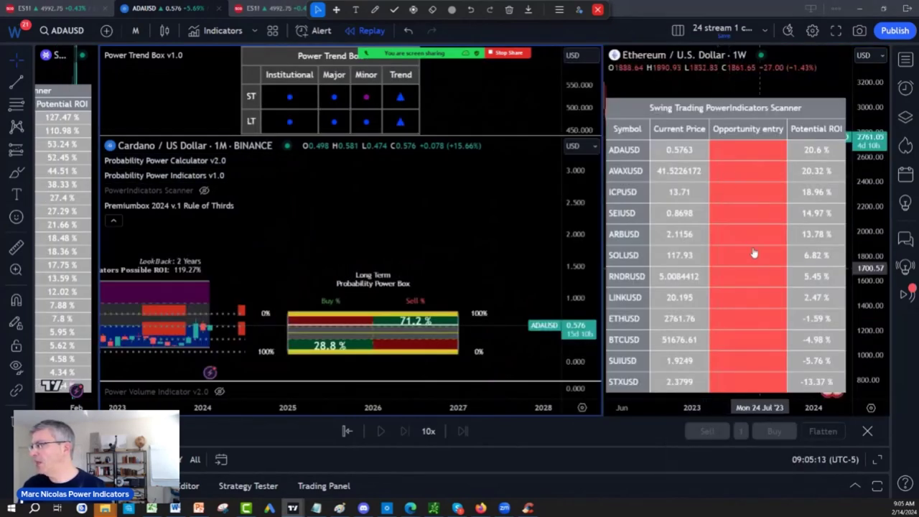
- Review the Swing Trading scanner's timeframe settings and close them unchanged
double_click(708, 152)
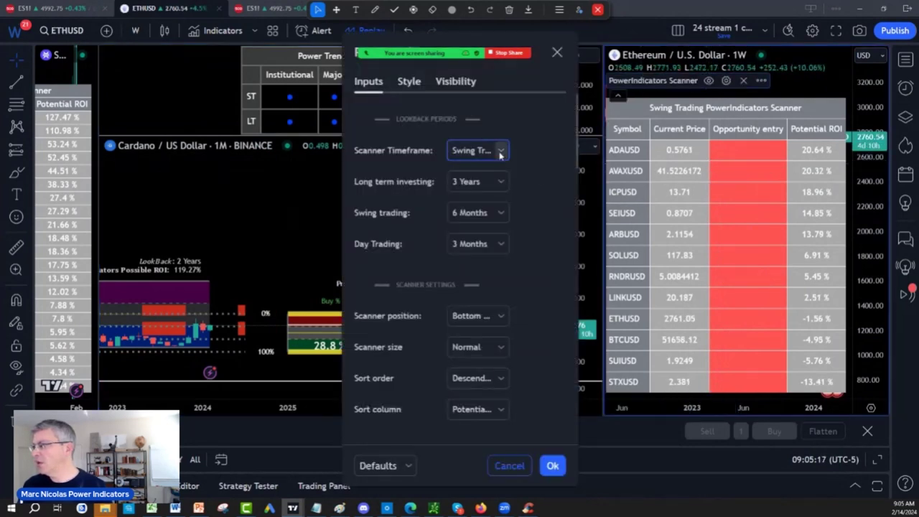
left_click(501, 150)
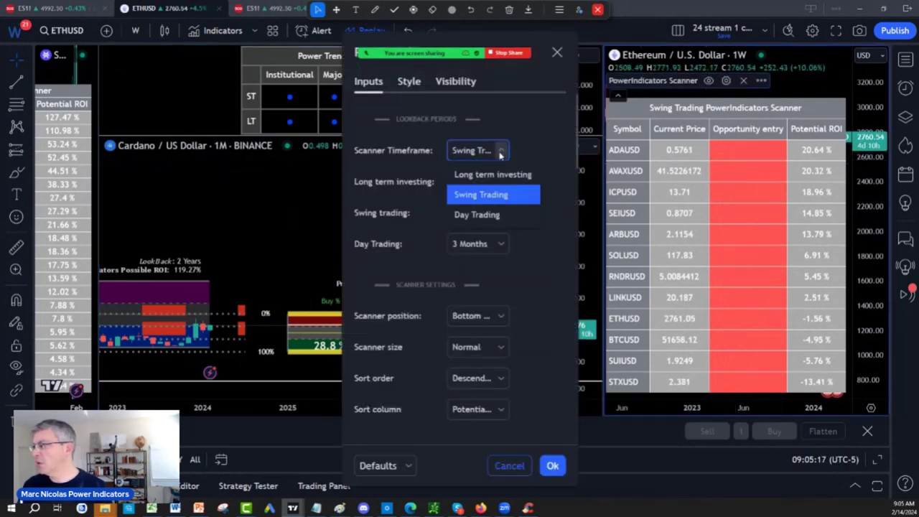
left_click(557, 52)
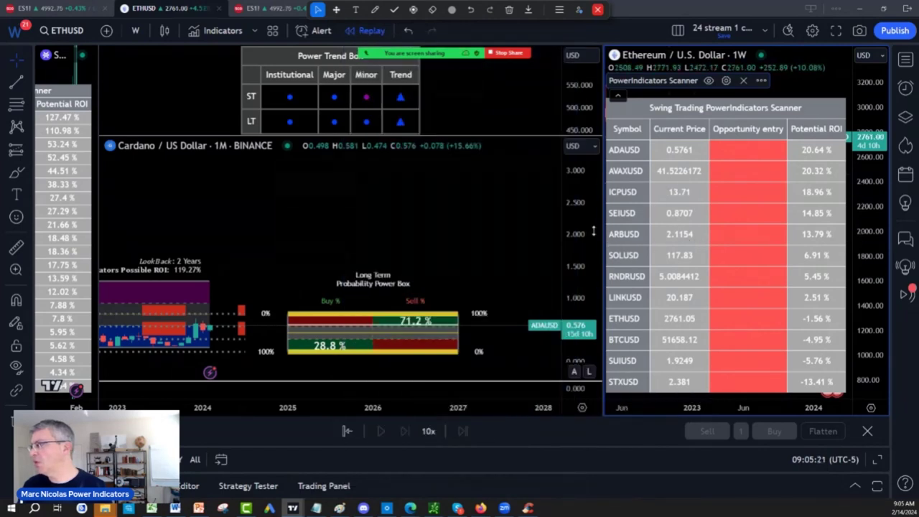
- Widen the ADAUSD pane twice, squeezing the scanner to a strip, and rescale its price range
left_click_drag(602, 231, 797, 231)
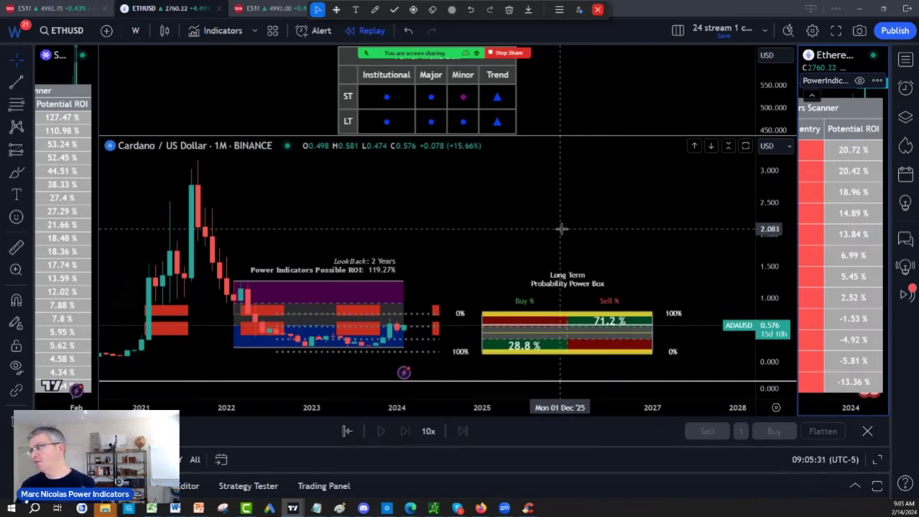
left_click(710, 203)
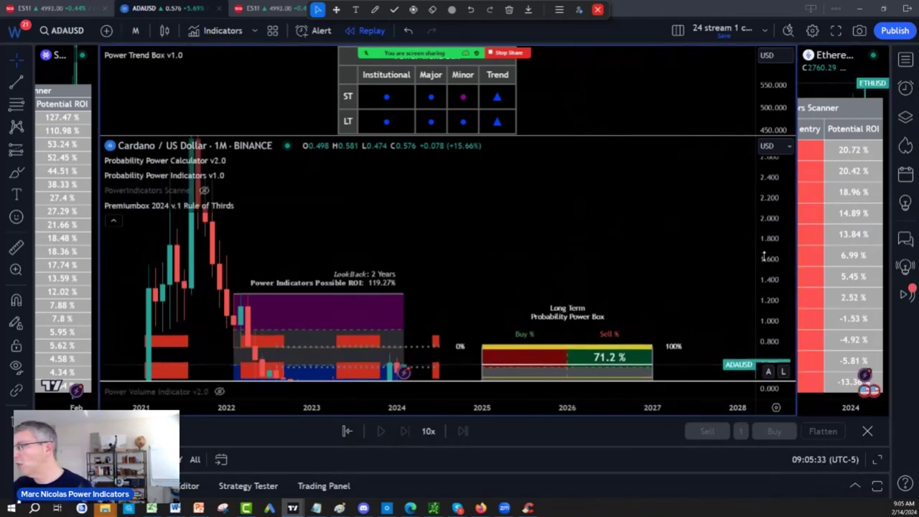
scroll(710, 203, "down", 2)
scroll(709, 203, "up", 2)
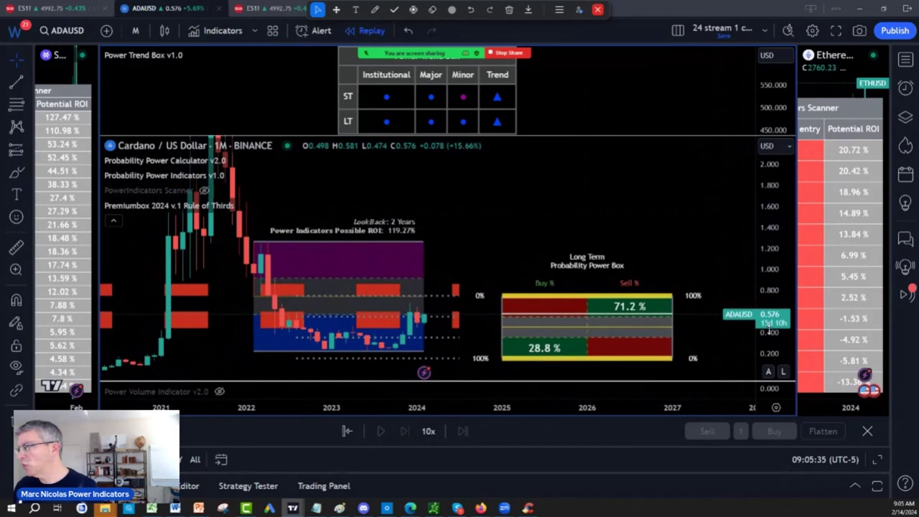
mouse_move(768, 272)
left_mouse_down()
mouse_move(759, 310)
mouse_move(759, 298)
left_mouse_up()
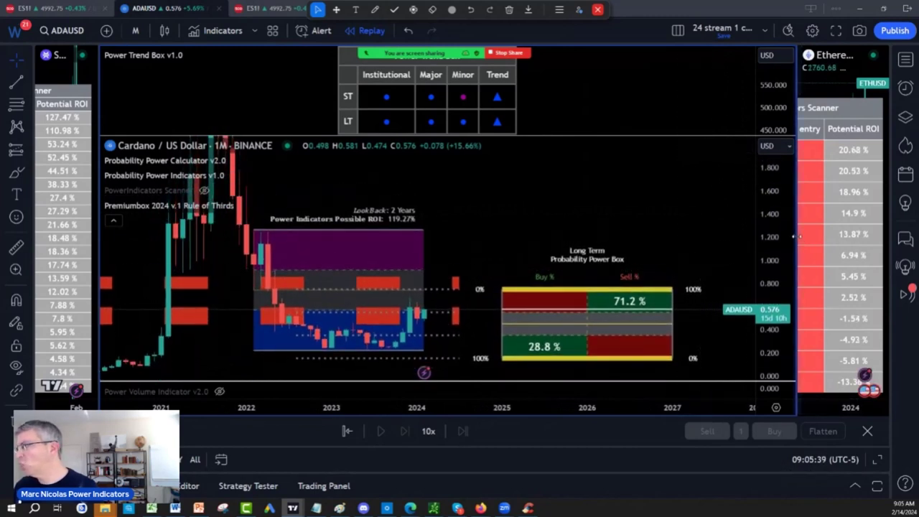
mouse_move(797, 236)
left_mouse_down()
mouse_move(868, 237)
mouse_move(801, 277)
left_mouse_up()
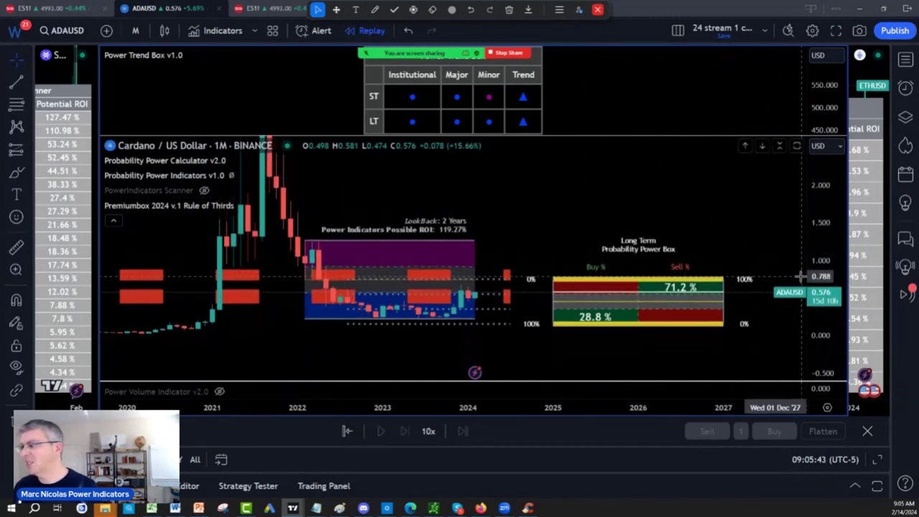